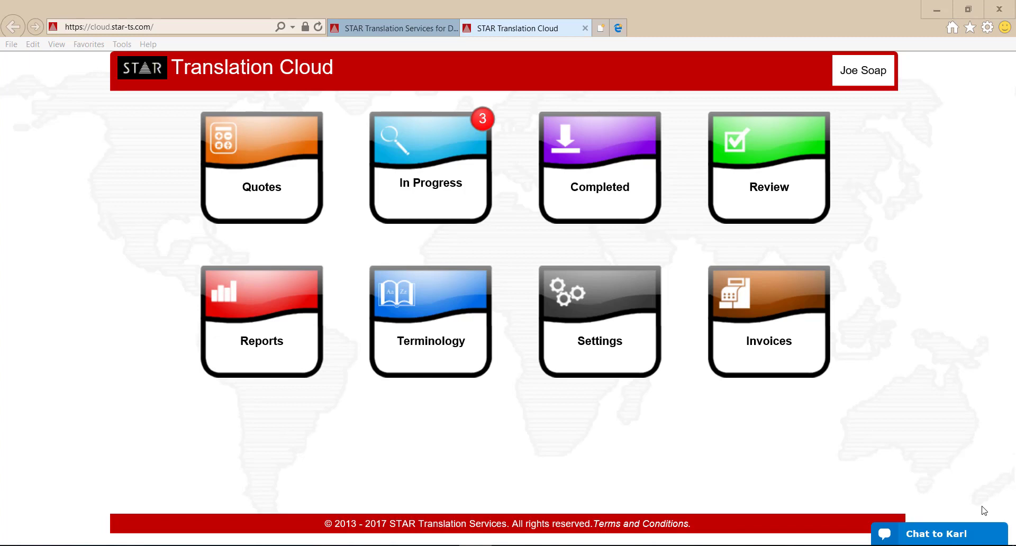
Open the Review system from Translation Cloud and enter XYZCorp_FRA as the login user.
click(774, 208)
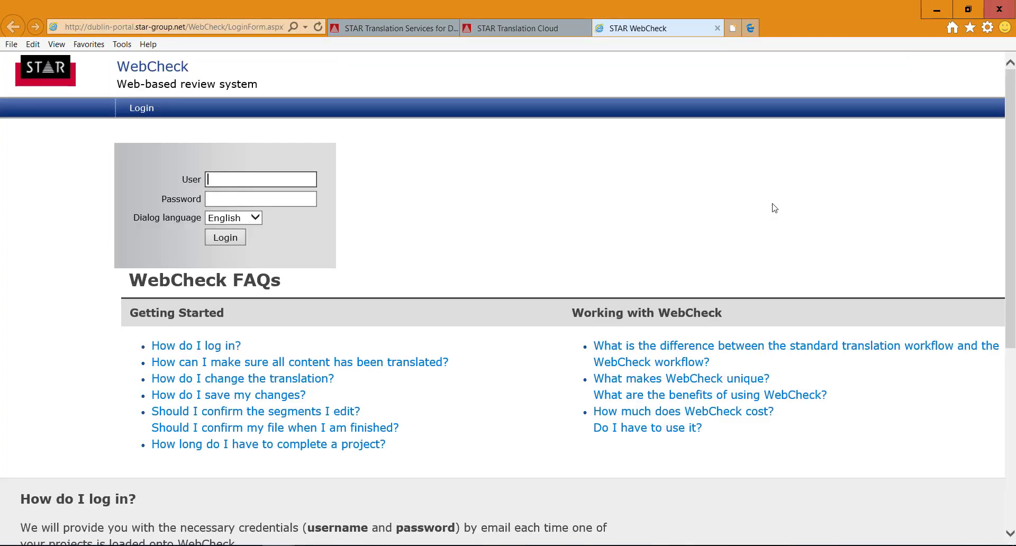
click(248, 180)
text(XYZCorp_FRA)
key(Tab)
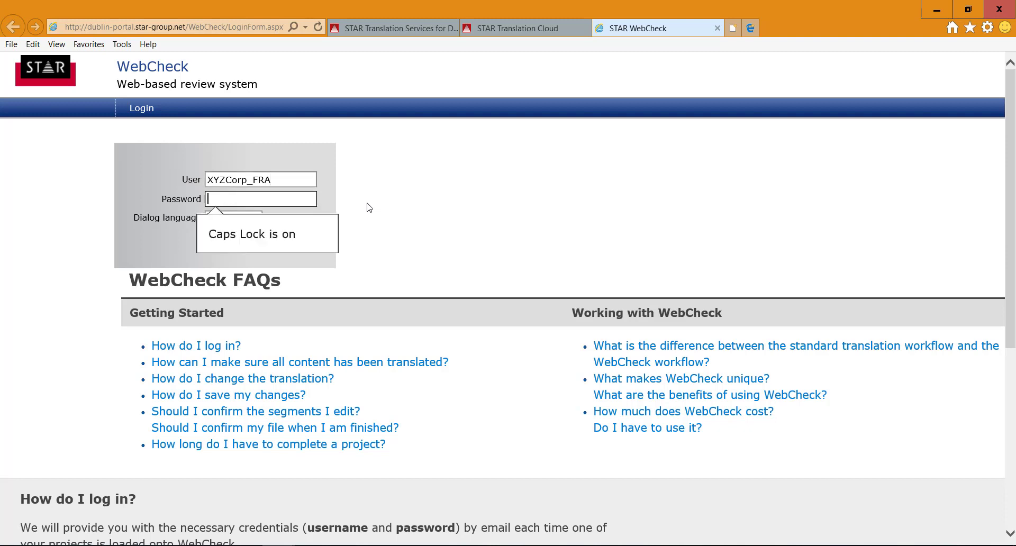
Enter the account password and log in to the review system.
text(•••••••)
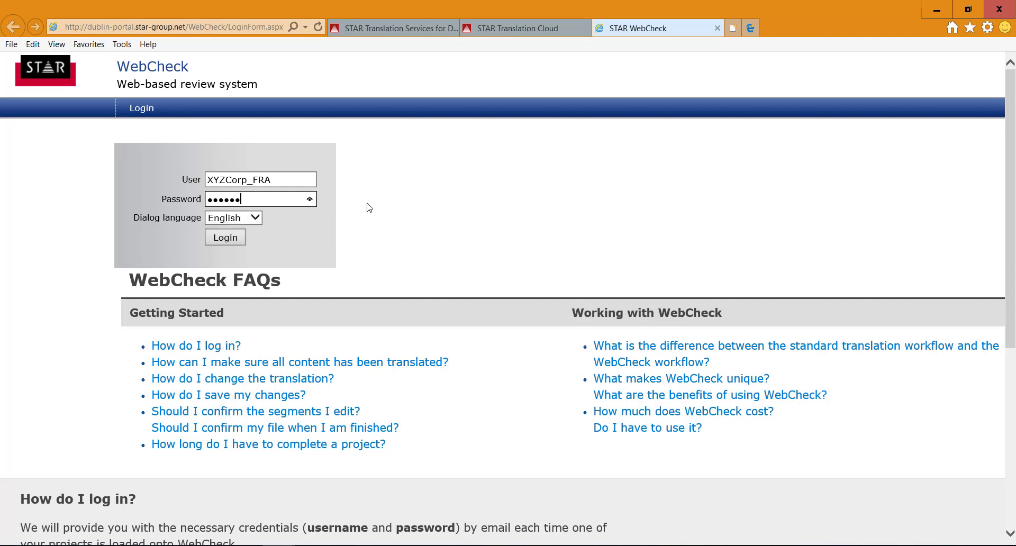
text(•)
key(Caps_Lock)
text(•)
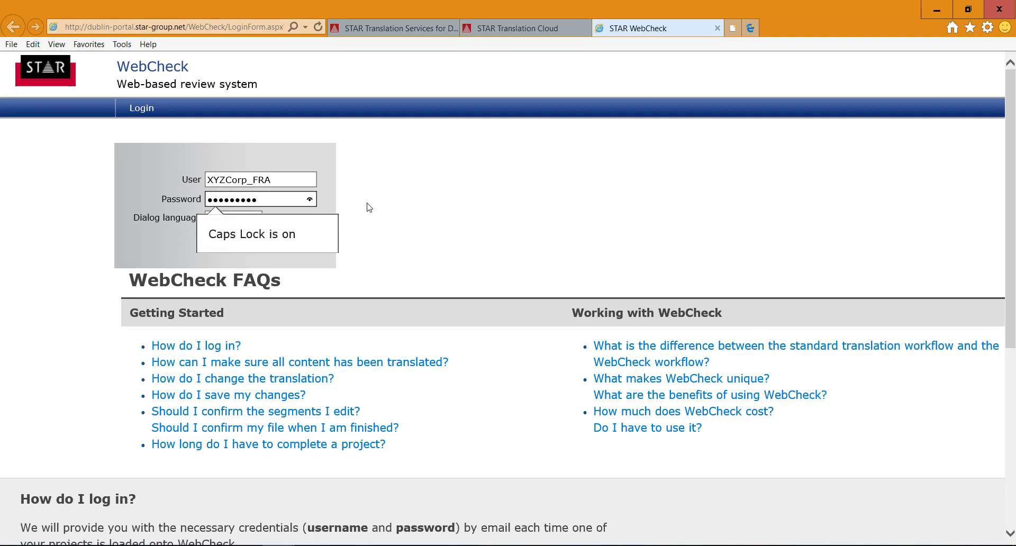
text(••)
click(370, 208)
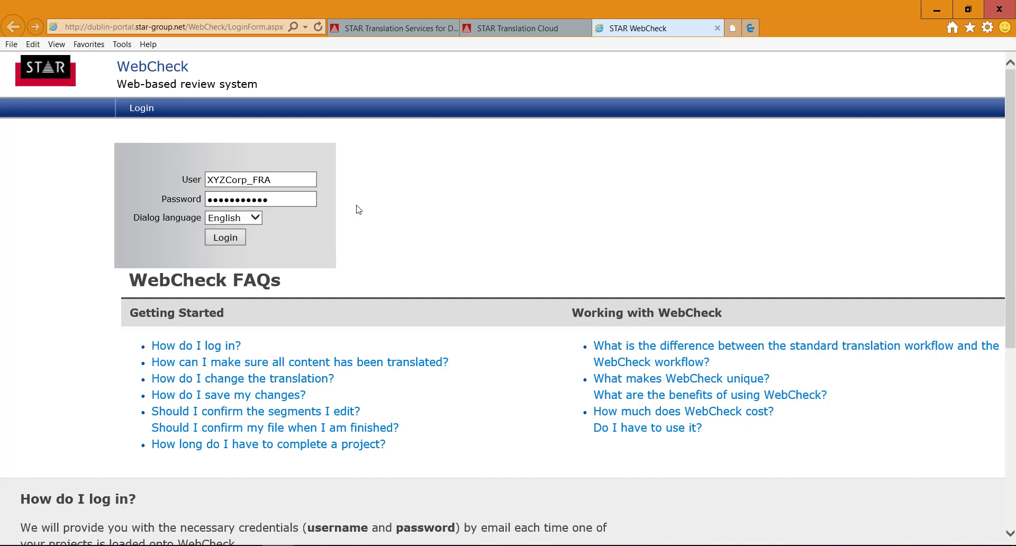
click(235, 241)
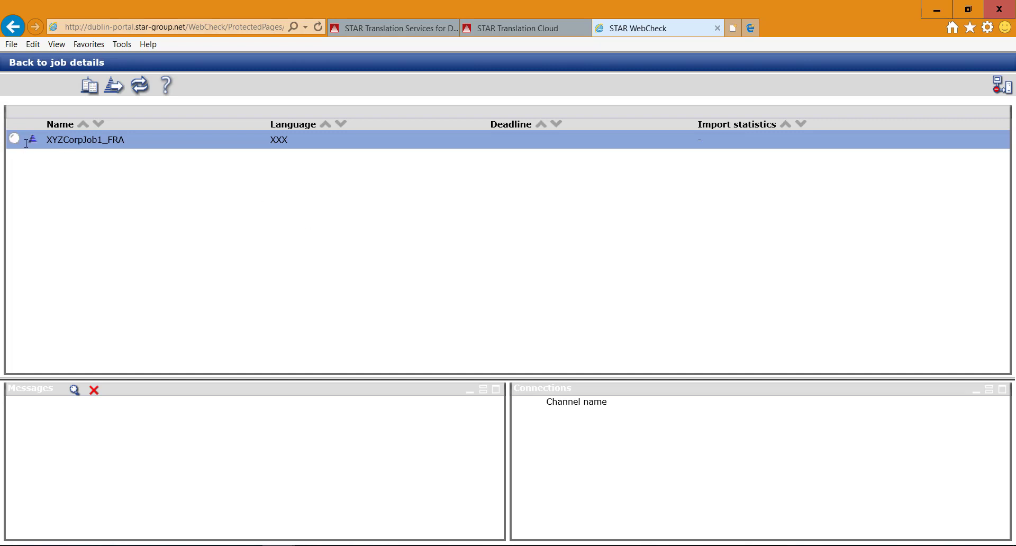
Open the file WP_Arabic_v8 from the job XYZCorpJob1_FRA for review.
click(90, 88)
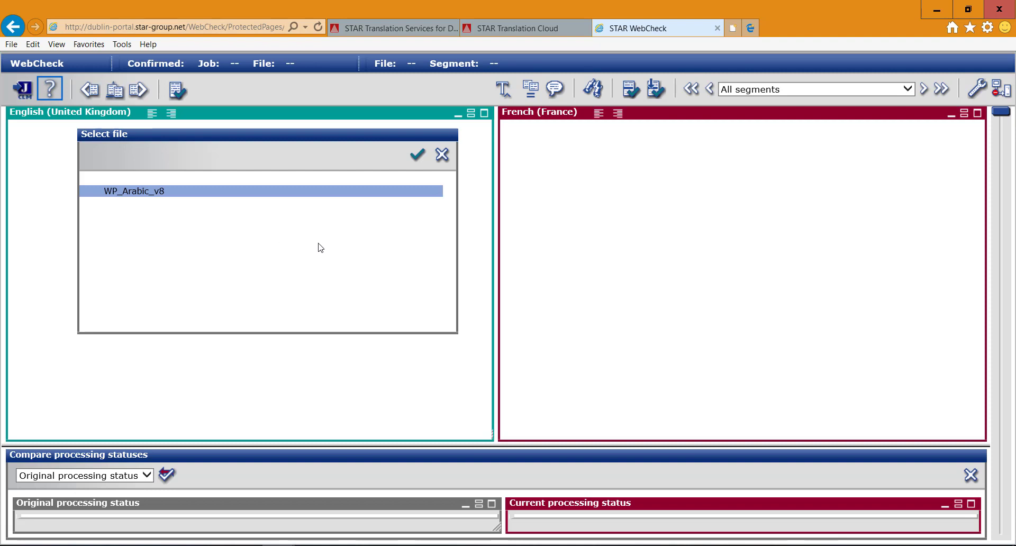
click(417, 155)
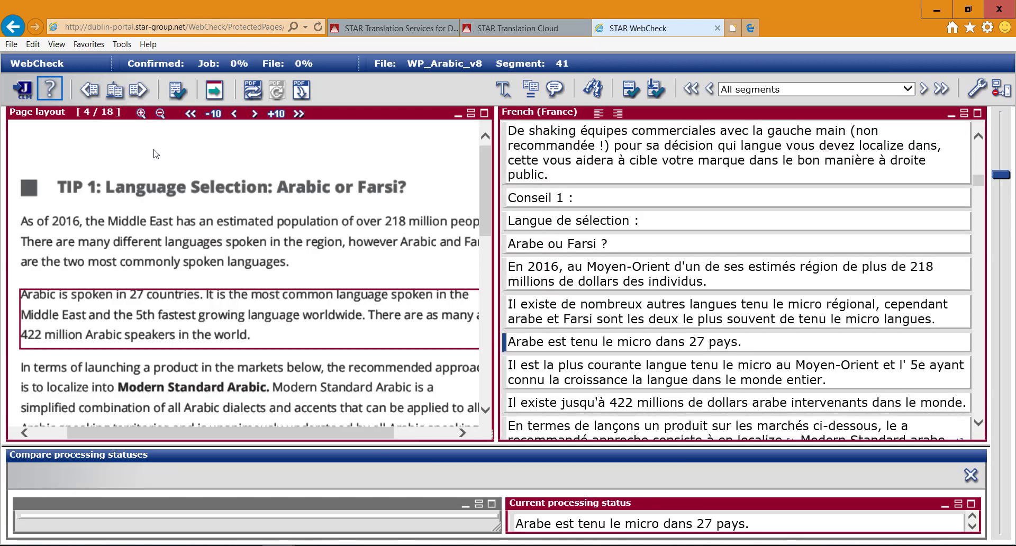
click(161, 113)
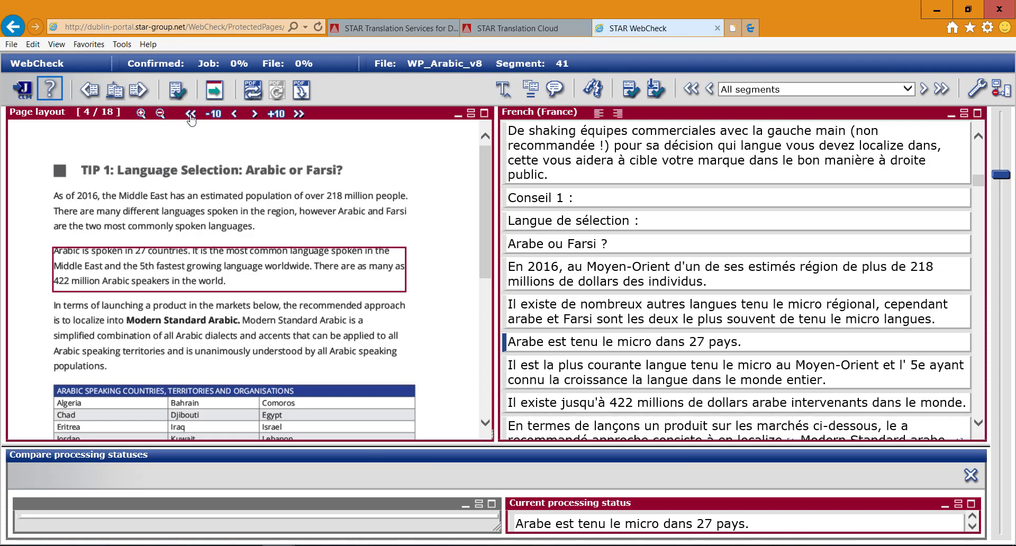
Examine the page layout from page 1 through page 4, matching the cover title to its French segment.
click(191, 114)
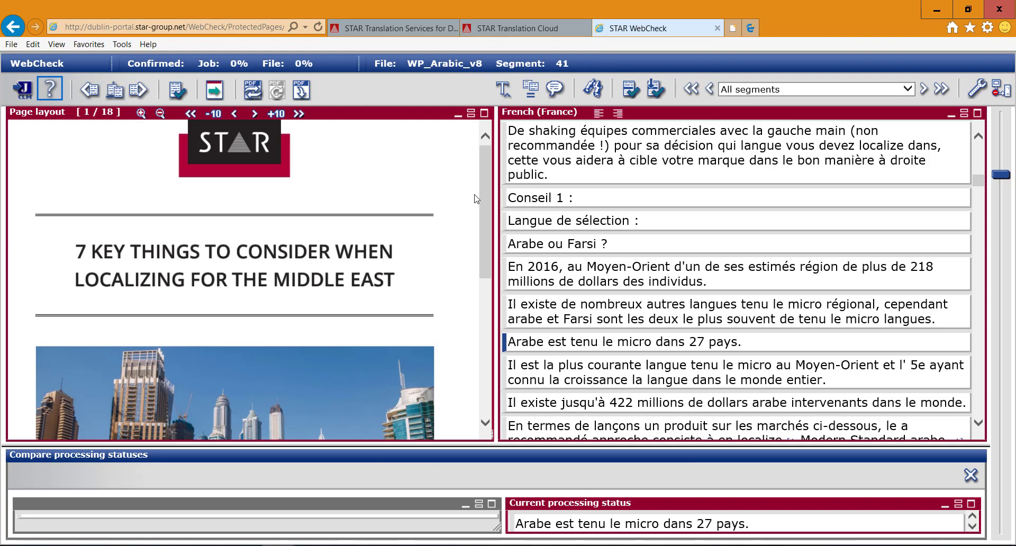
drag(486, 192, 465, 231)
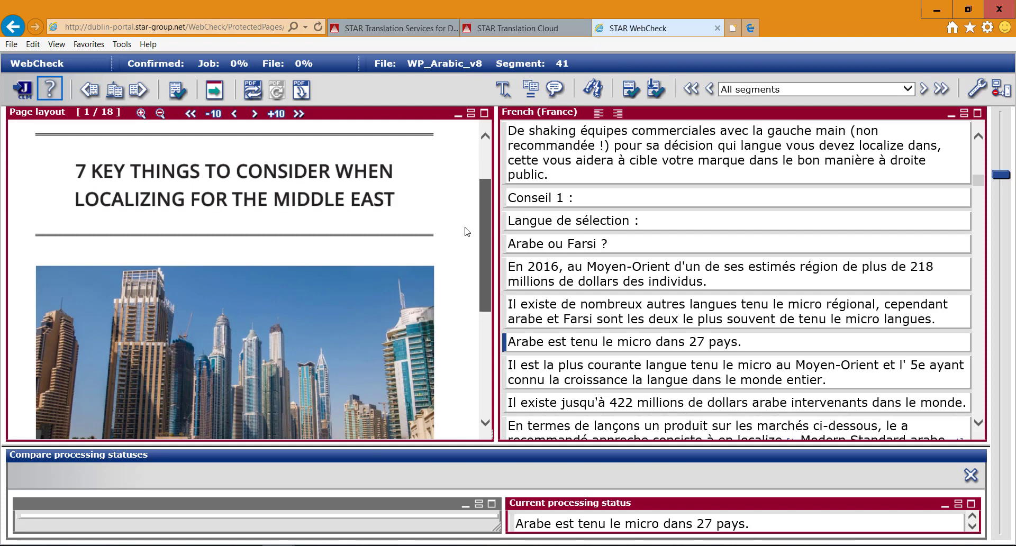
click(208, 185)
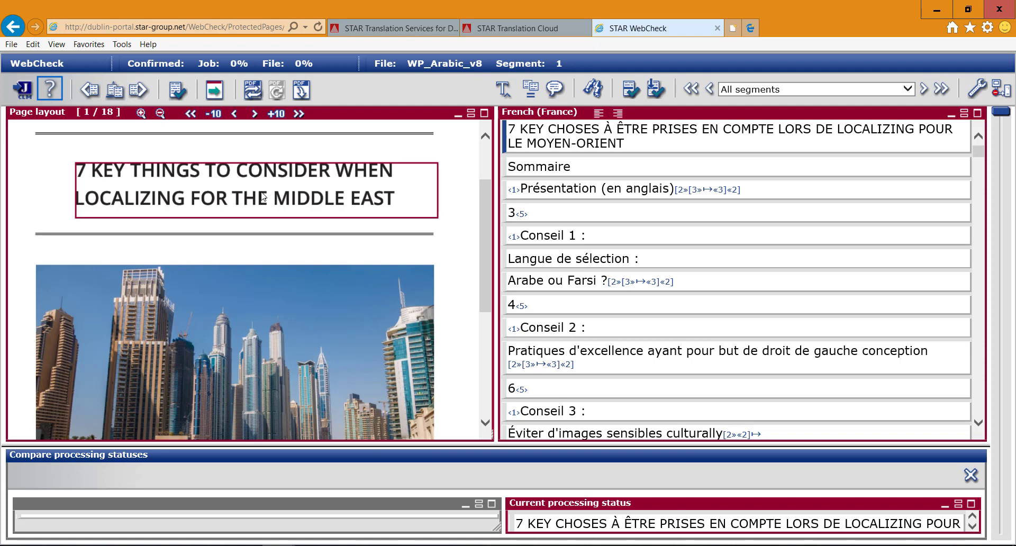
click(255, 114)
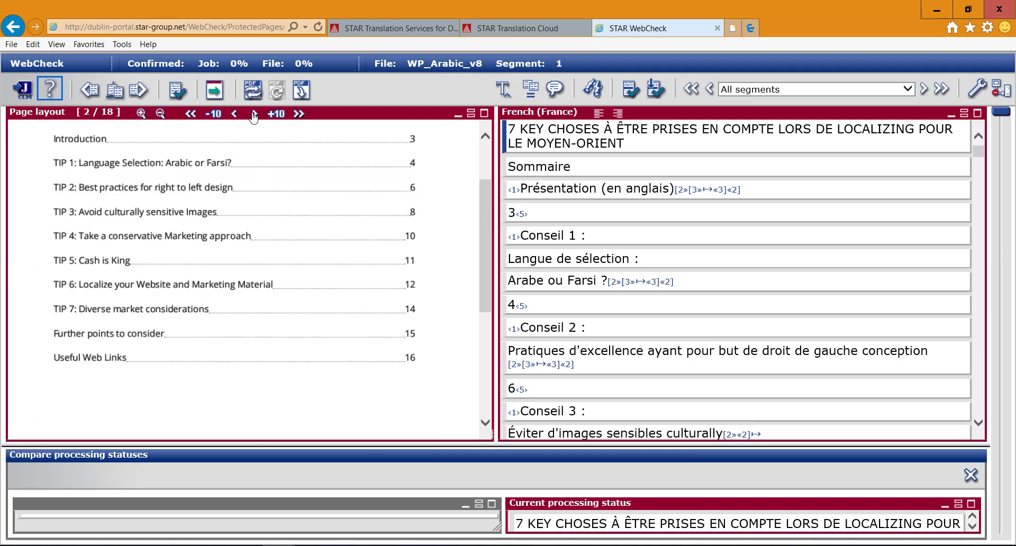
click(254, 114)
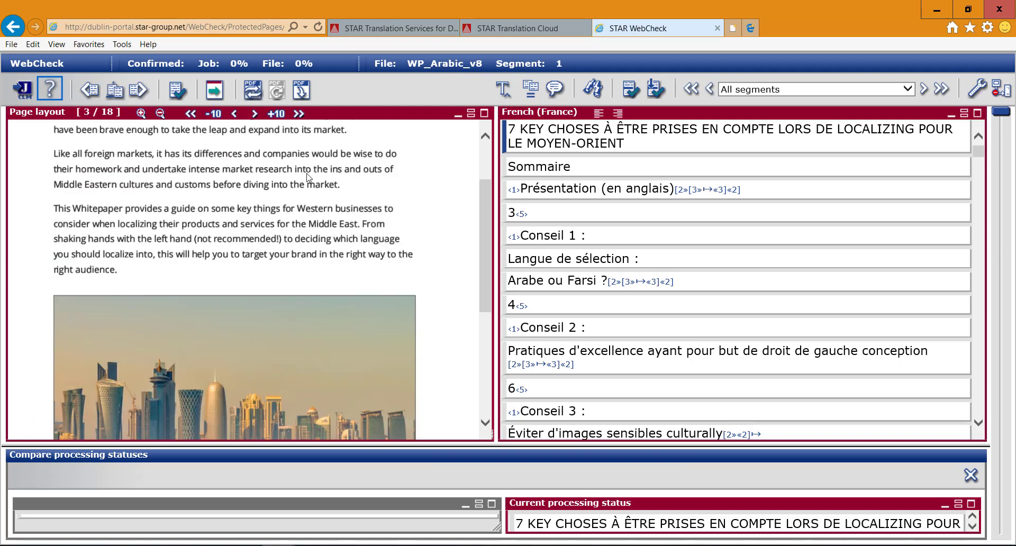
drag(483, 223, 480, 182)
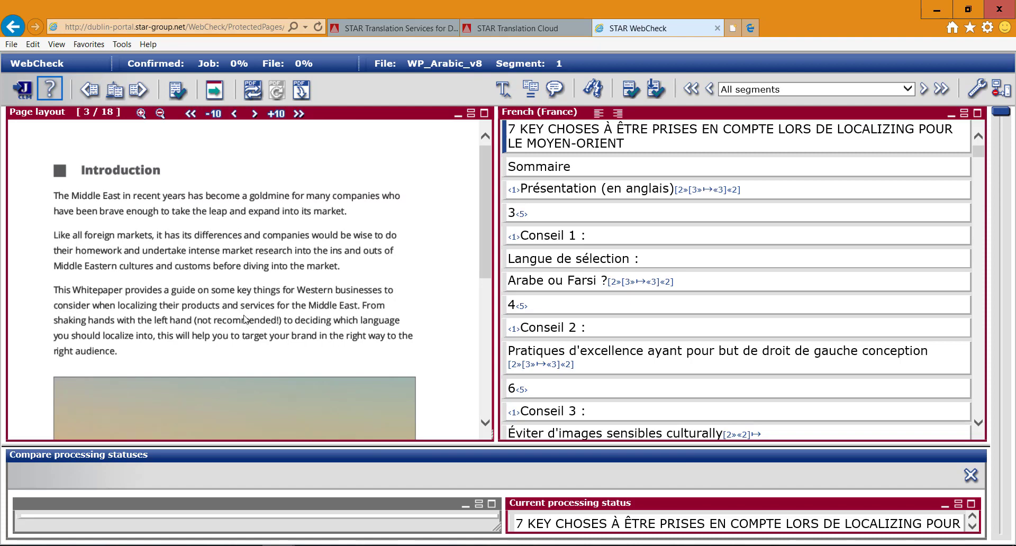
drag(480, 243, 478, 294)
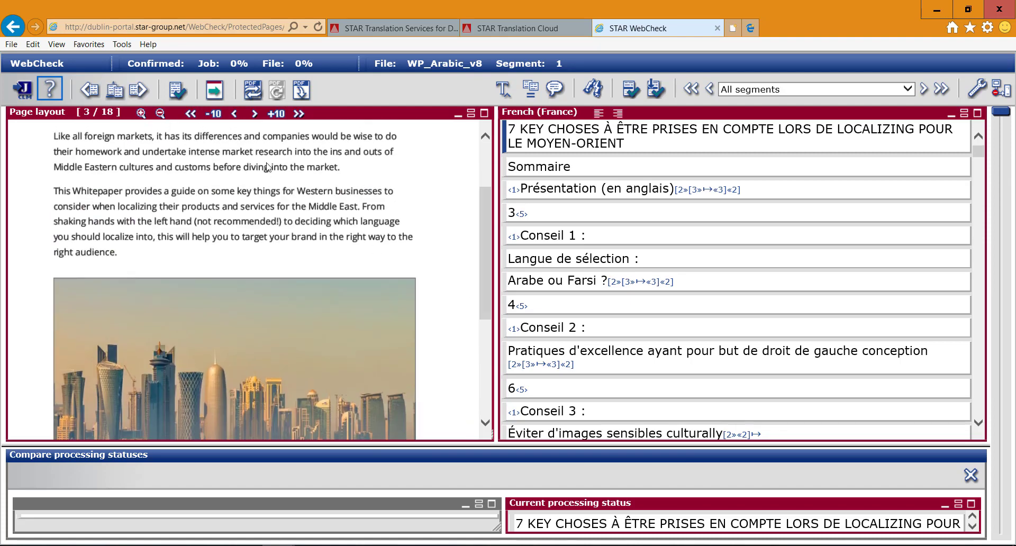
click(255, 114)
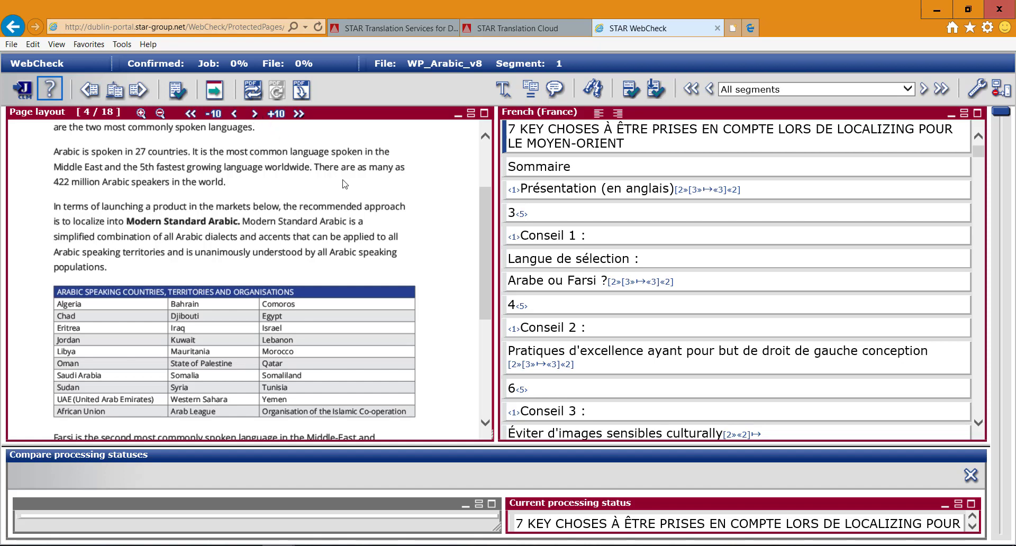
Change the French translation of "Arabic is spoken in 27 countries" to "L'arabe est parlé dans 27 pays" and save the segment.
click(152, 158)
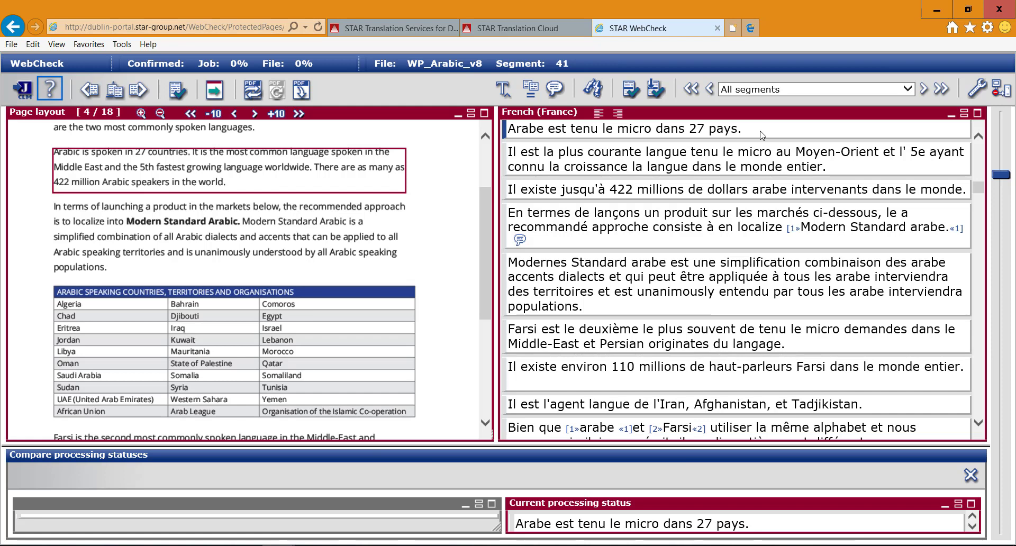
click(505, 91)
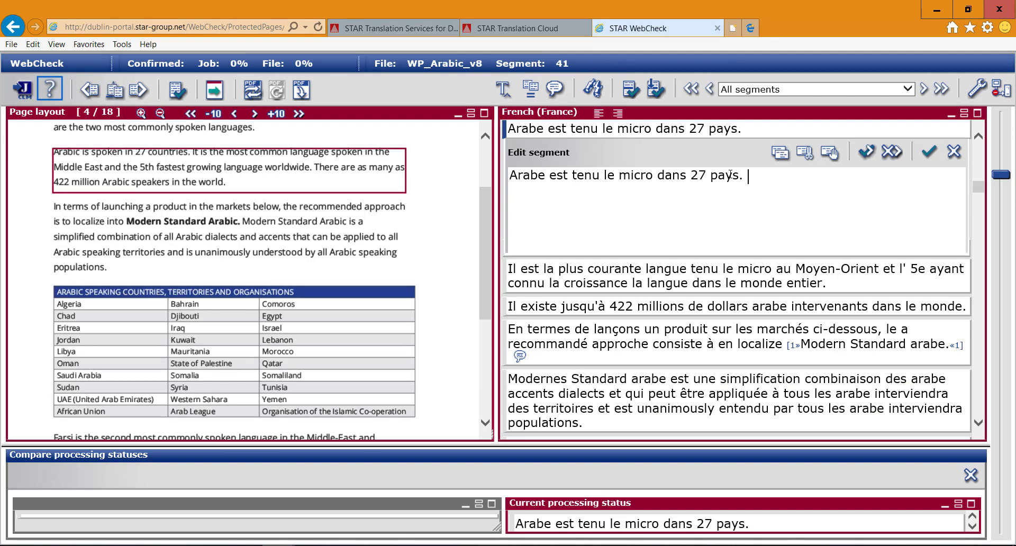
drag(747, 176, 507, 175)
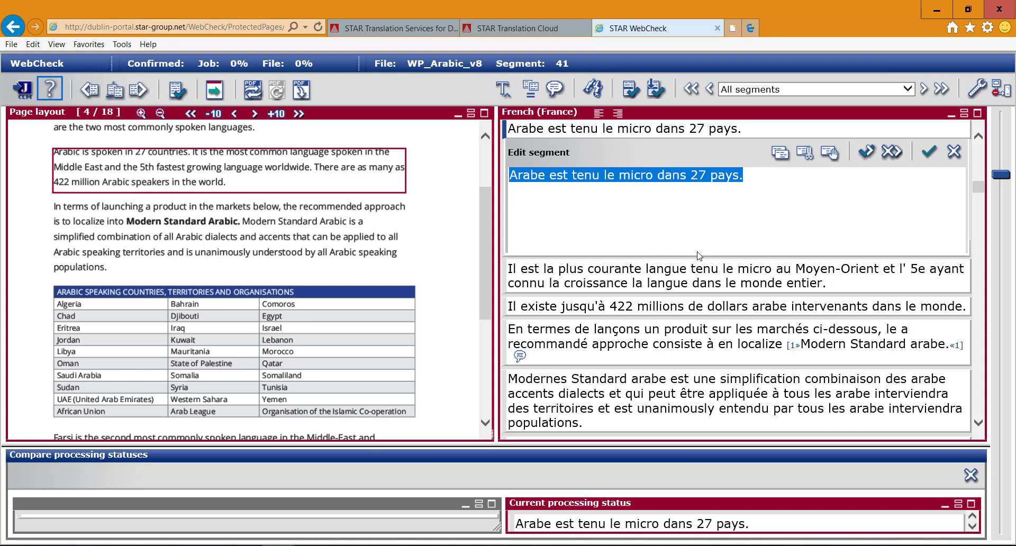
key(ctrl+c)
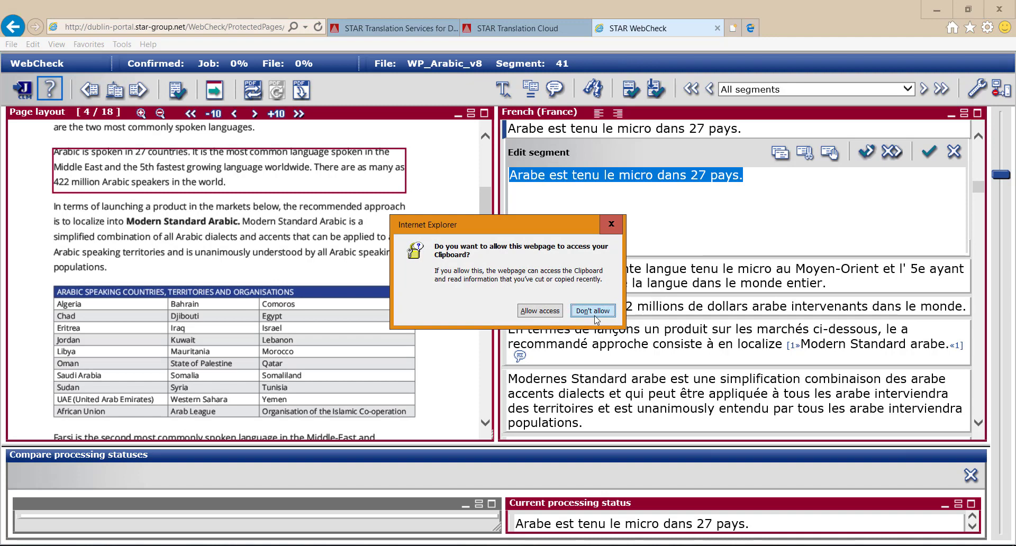
click(559, 315)
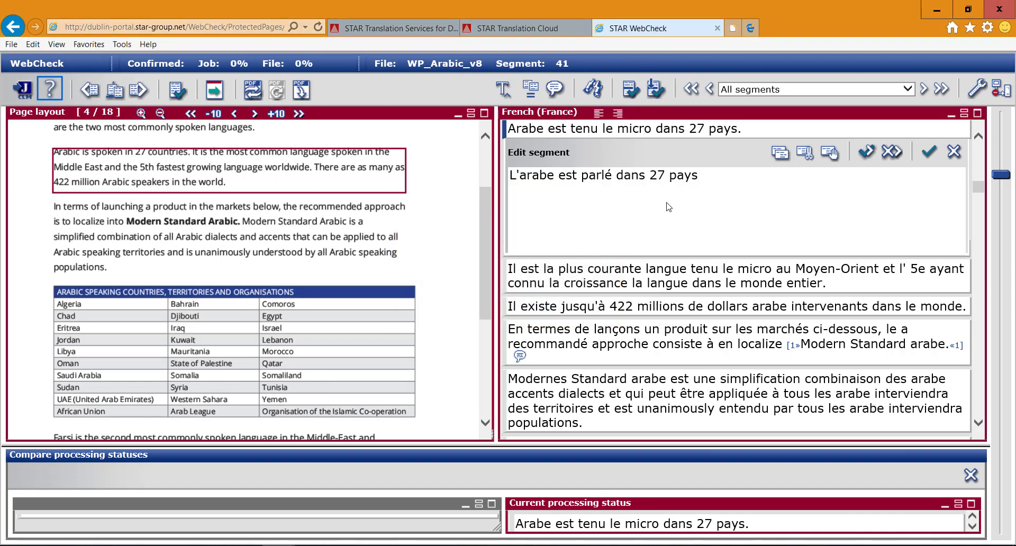
click(928, 154)
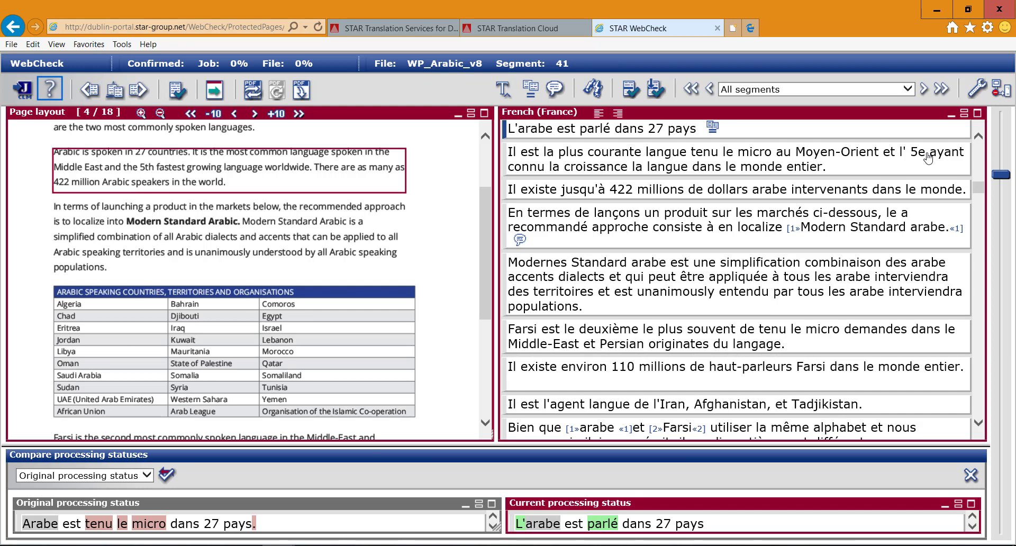
Check how the French segments after the edited one correspond to the paragraphs on layout pages 4 and 5.
click(346, 209)
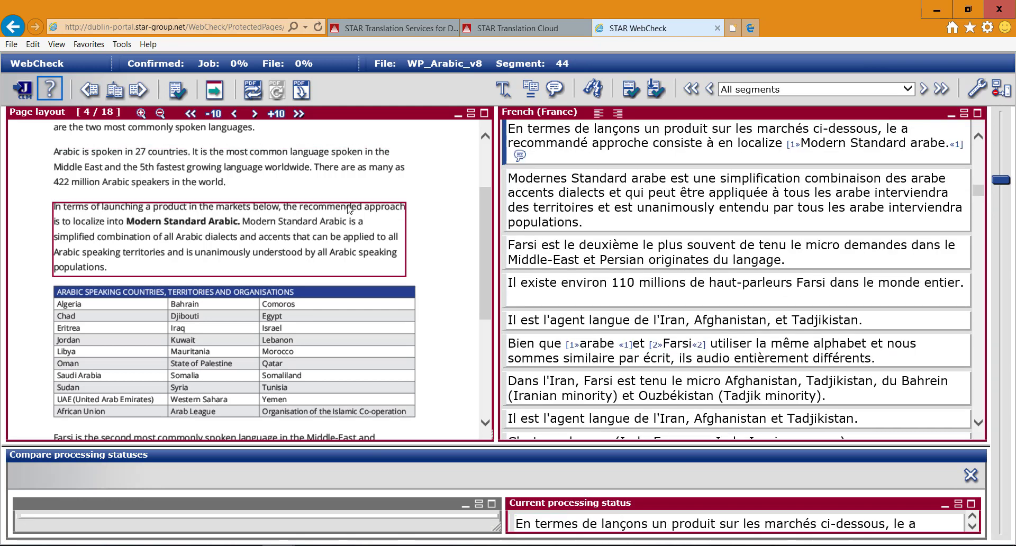
click(630, 310)
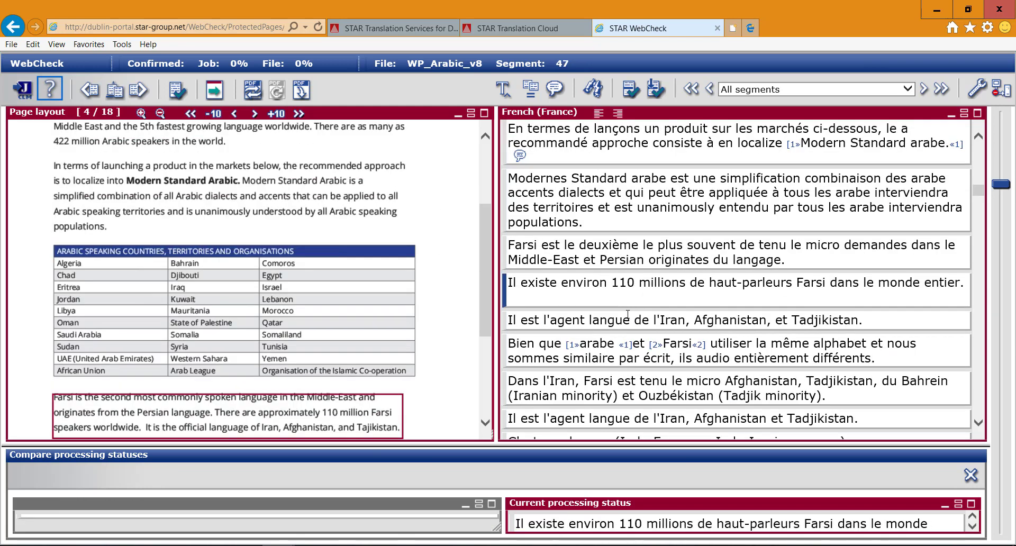
click(627, 317)
click(619, 348)
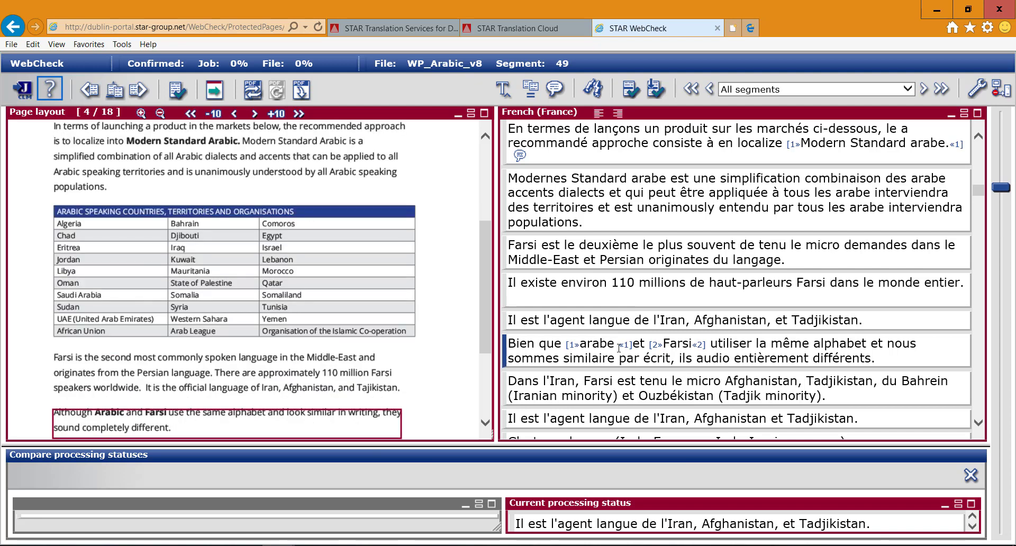
click(615, 379)
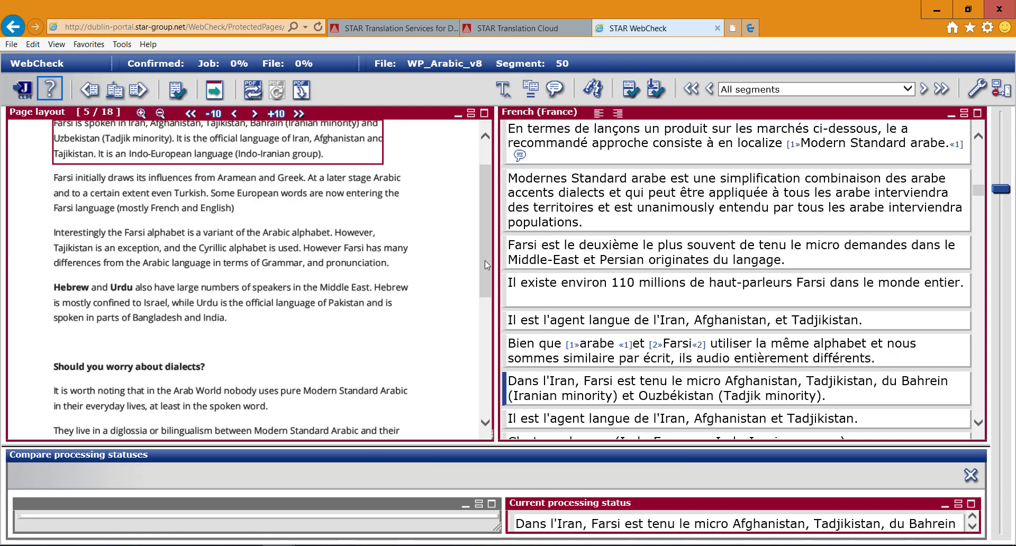
scroll(464, 344, down, 3)
scroll(465, 344, down, 3)
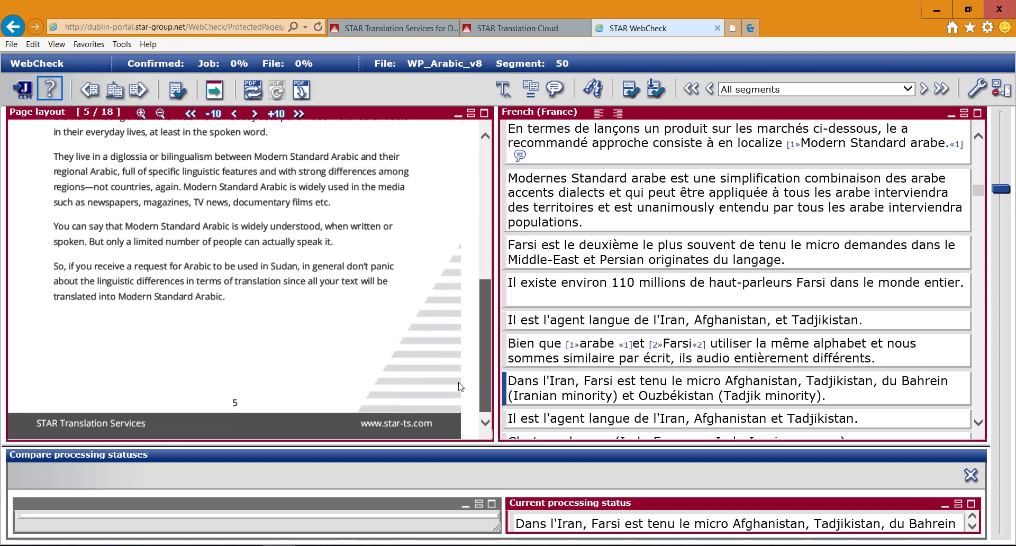
scroll(465, 329, up, 5)
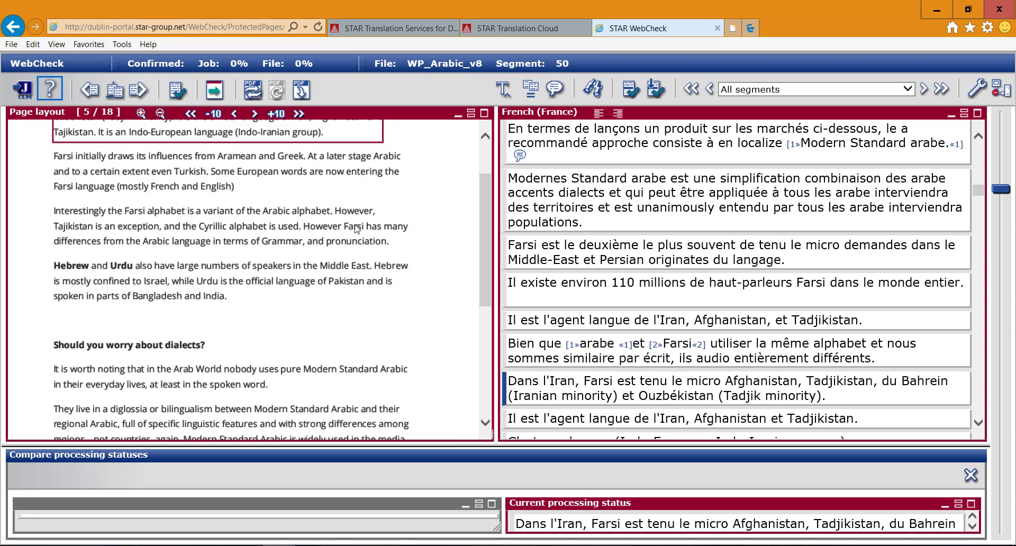
Return to page 4 and review the comment on the segment beginning "En termes de lançons un produit", keeping its text.
click(235, 114)
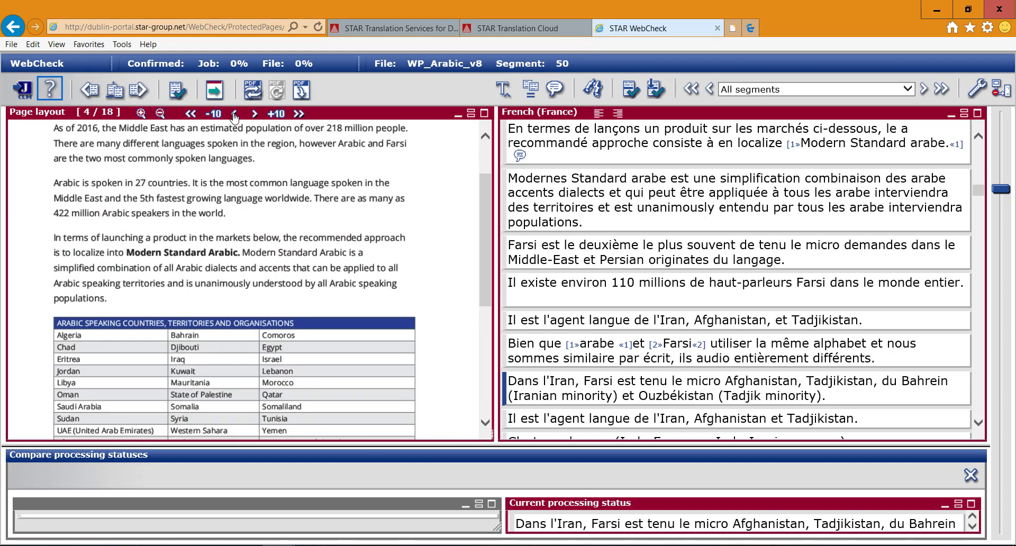
click(97, 302)
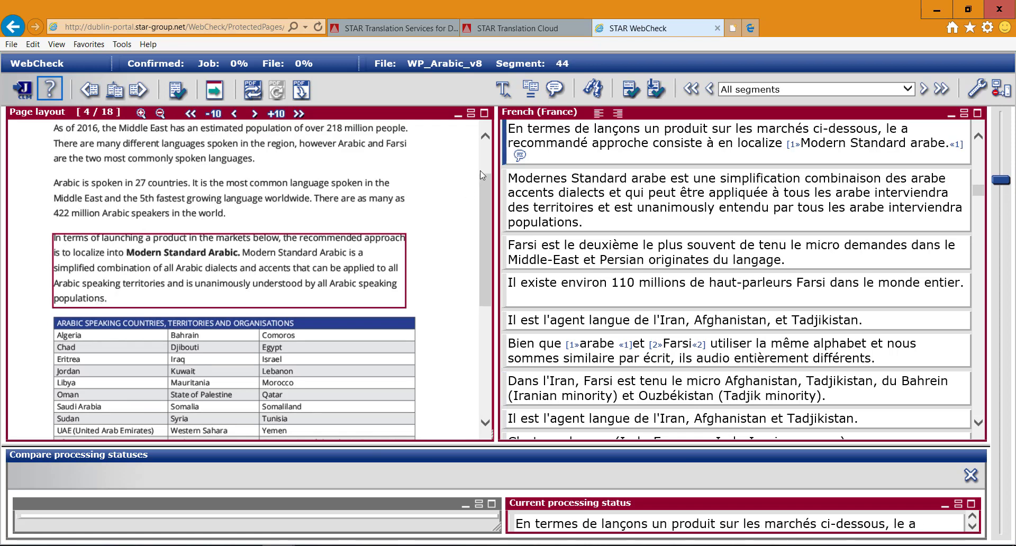
click(519, 156)
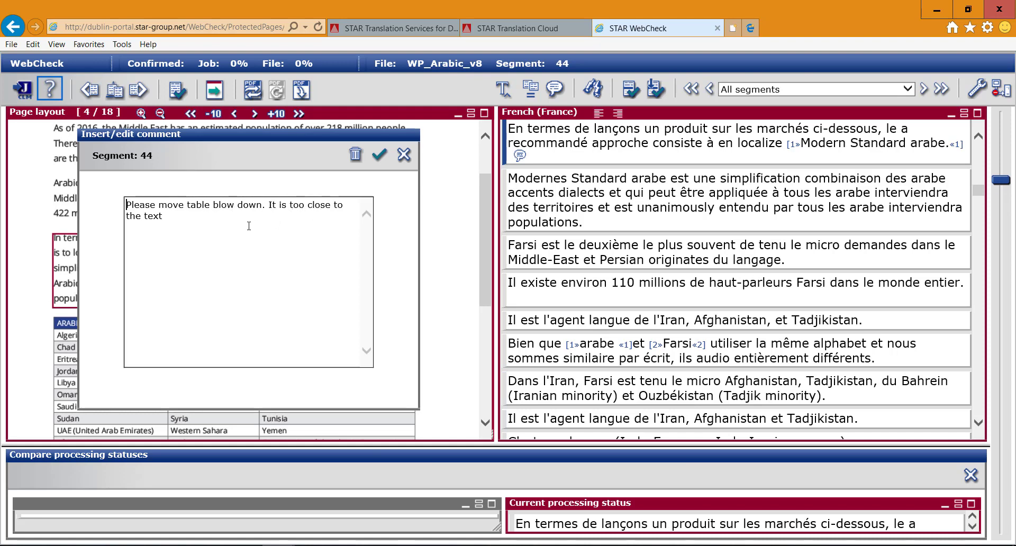
click(380, 155)
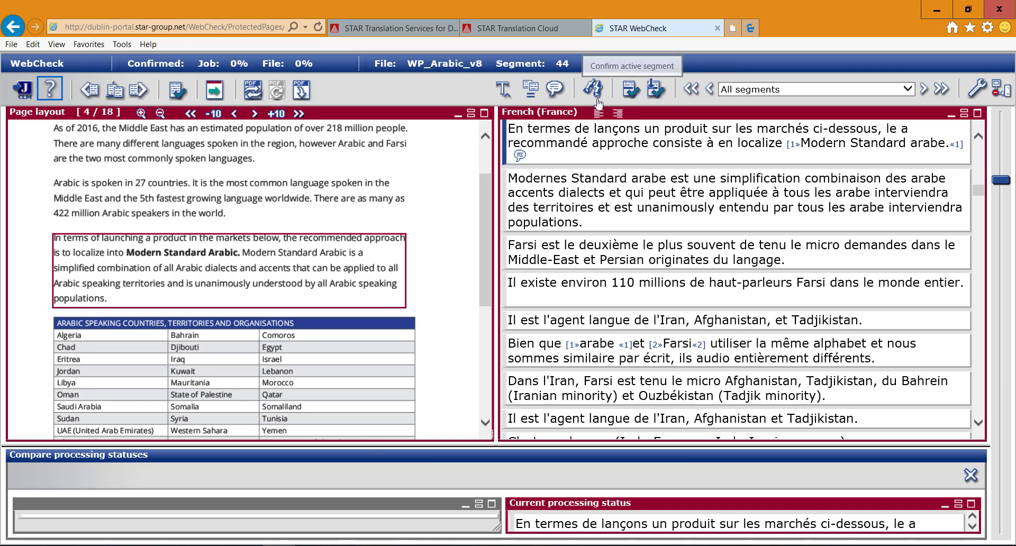
Compare the original and current versions of the edited segment 41, enlarging the comparison area slightly.
click(174, 189)
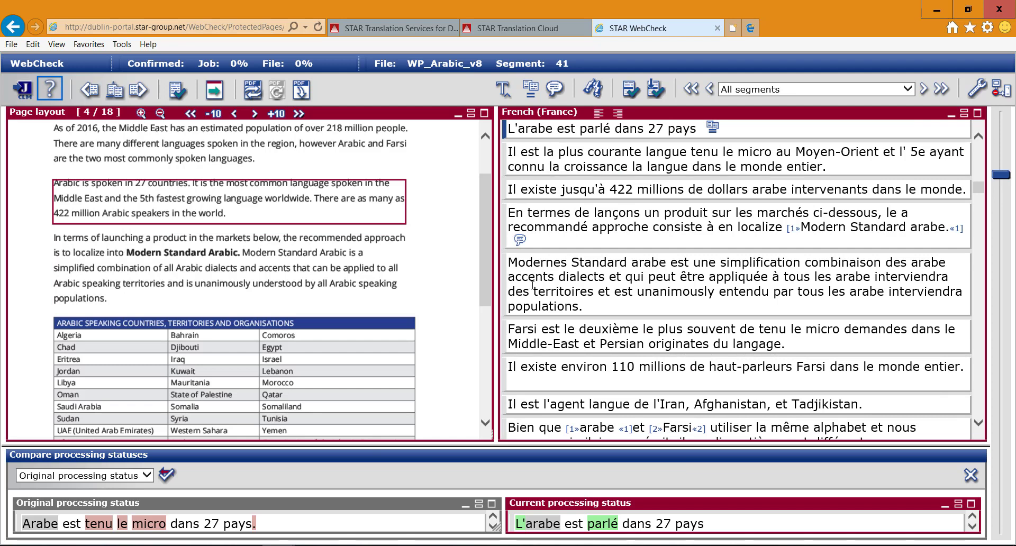
drag(460, 445, 459, 427)
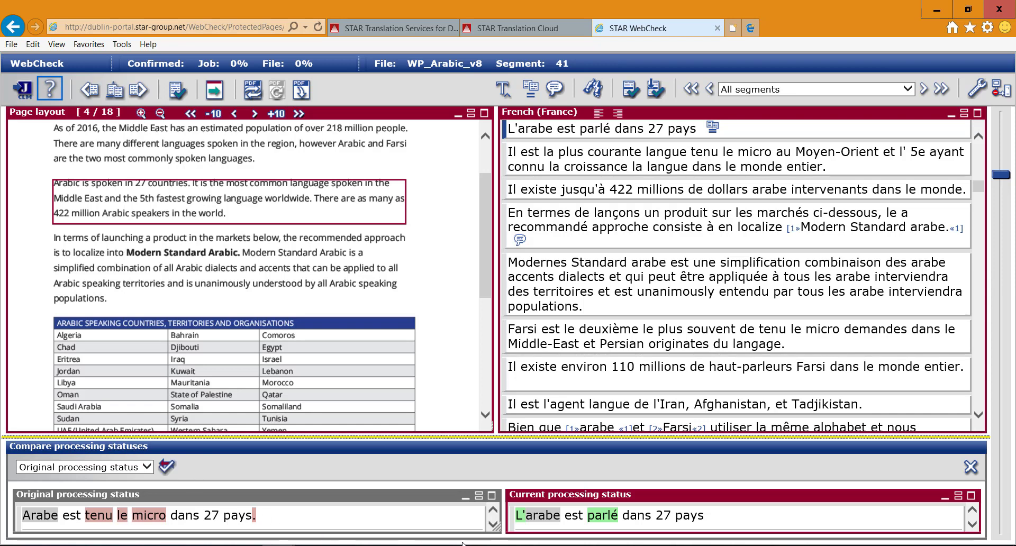
Examine the Find and Replace options without replacing anything.
click(603, 87)
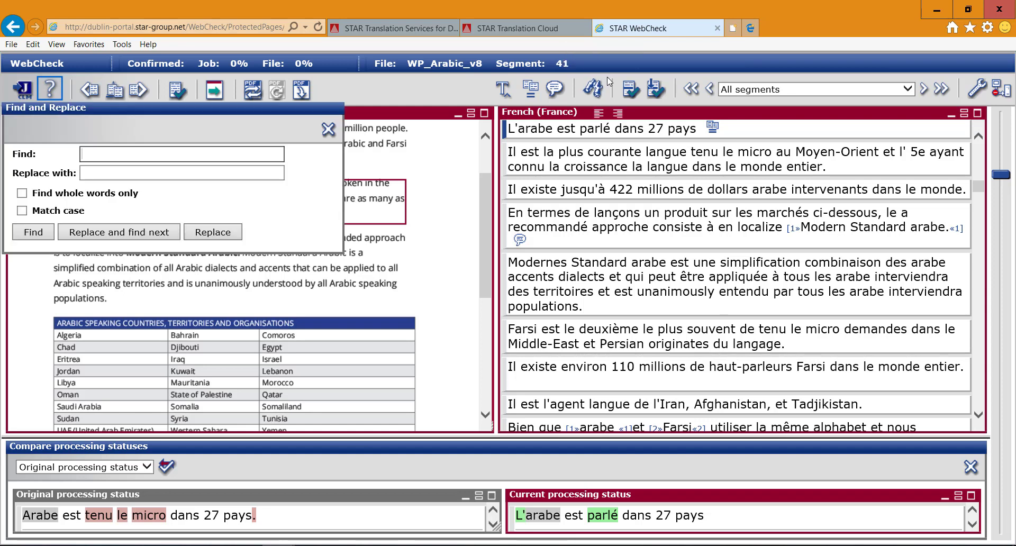
click(207, 175)
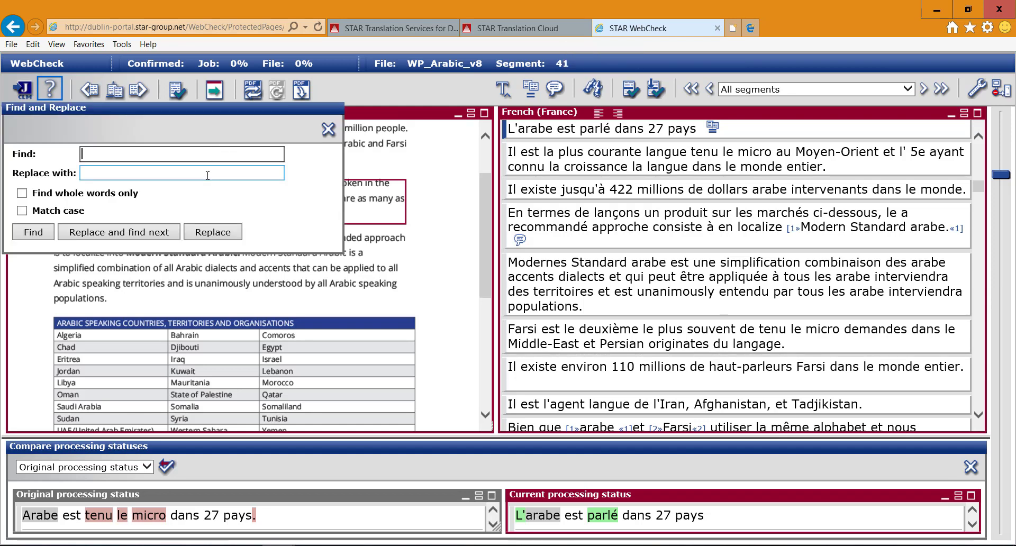
click(325, 132)
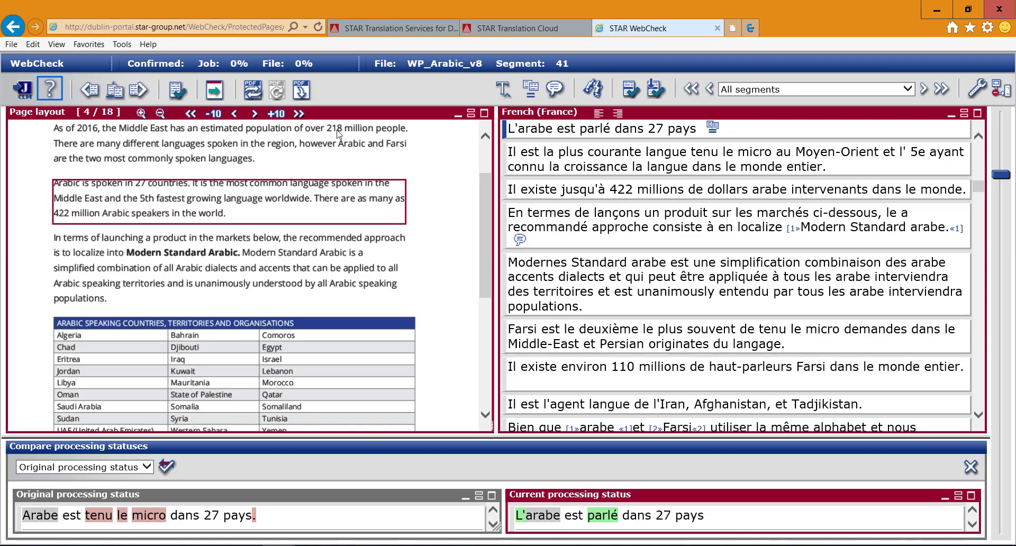
Leave the file review, log out of WebCheck and switch back to STAR Translation Cloud.
click(22, 93)
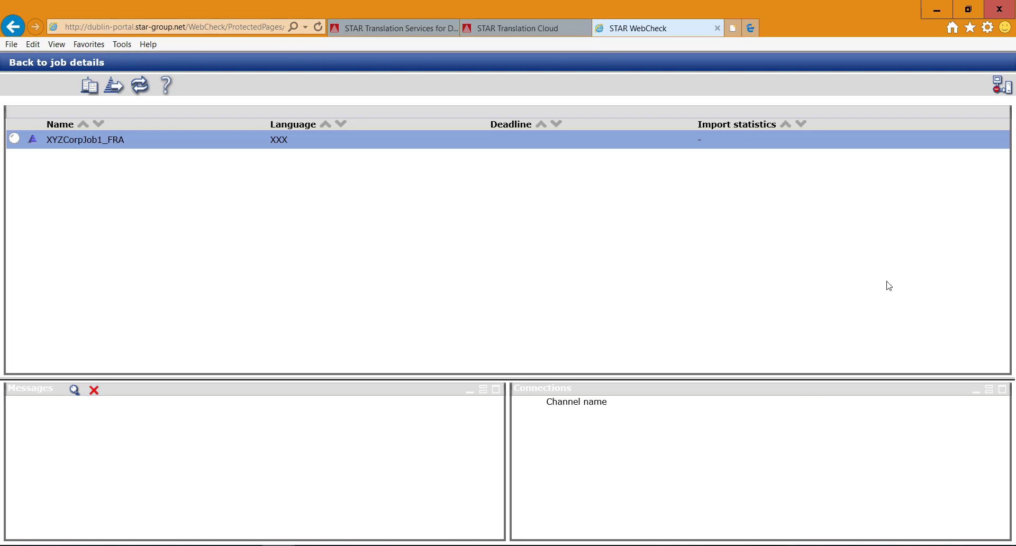
click(1000, 87)
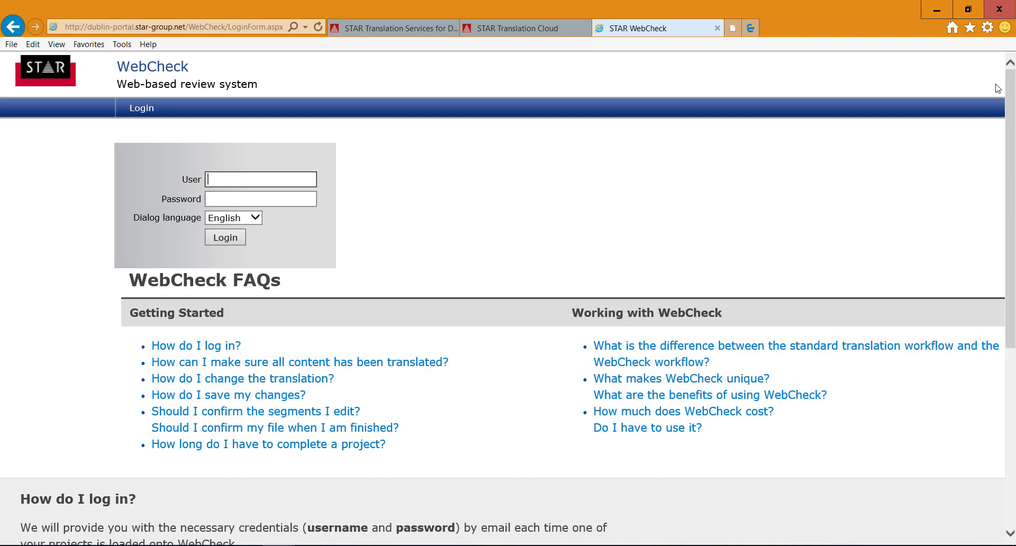
click(550, 29)
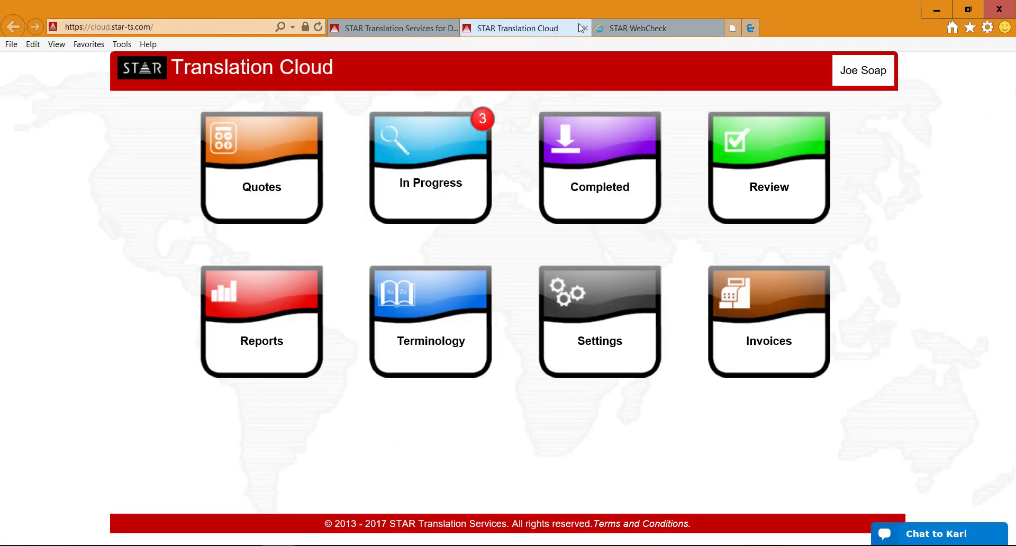